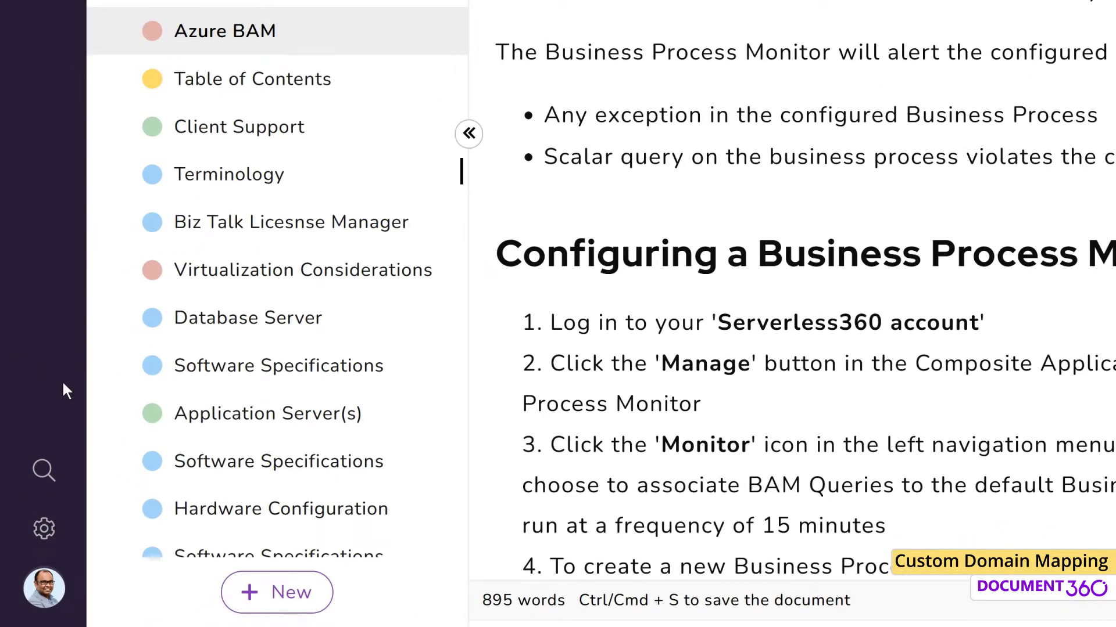
# Open the knowledge base site's custom domain settings and enter docs.serverless360.com as the project's custom domain.
pyautogui.click(55, 526)
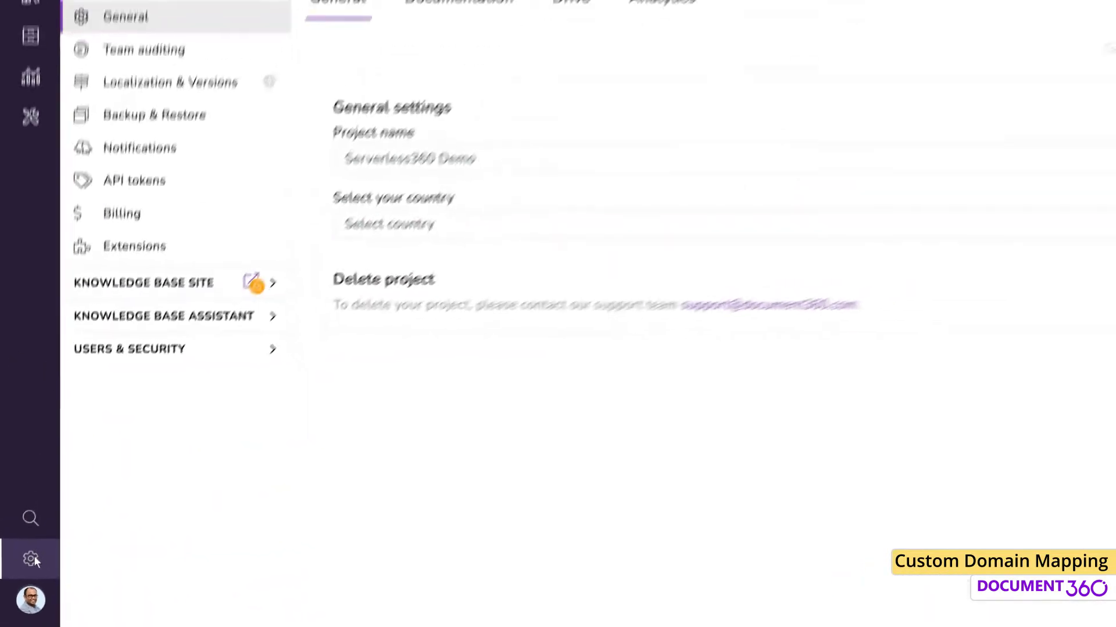
pyautogui.click(200, 283)
pyautogui.scroll(-1, 203, 290)
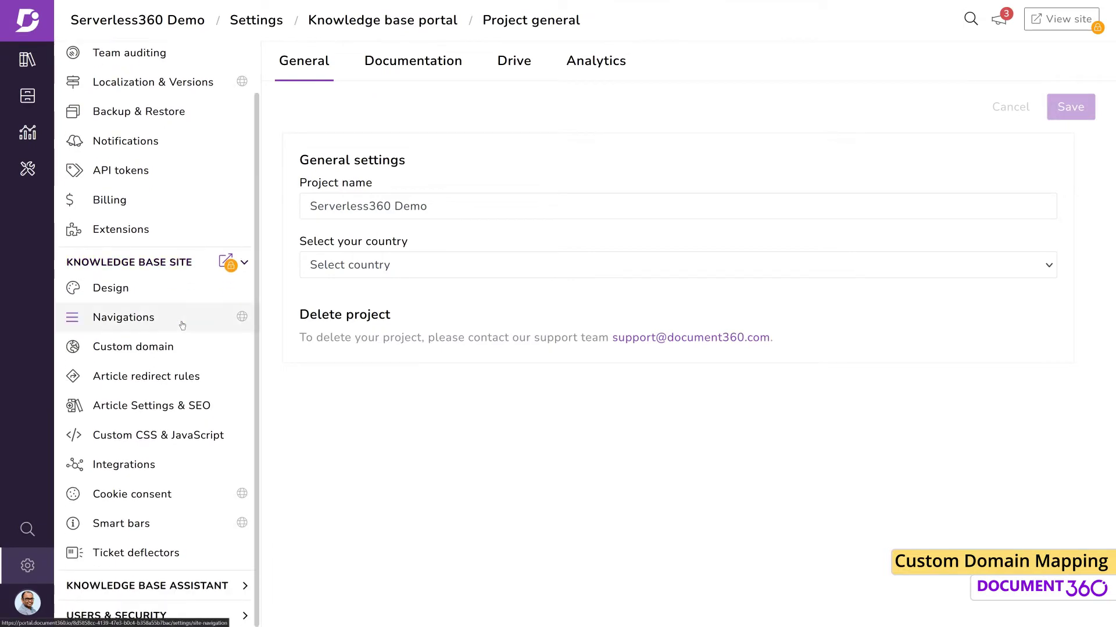
pyautogui.click(179, 347)
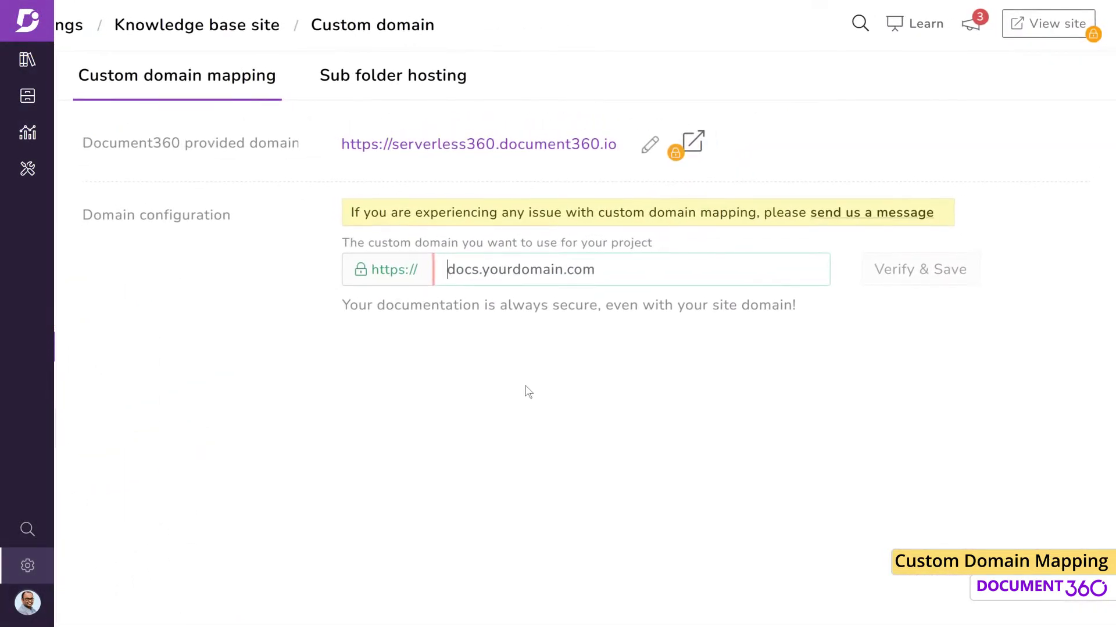
pyautogui.write('docs.serverless360.com')
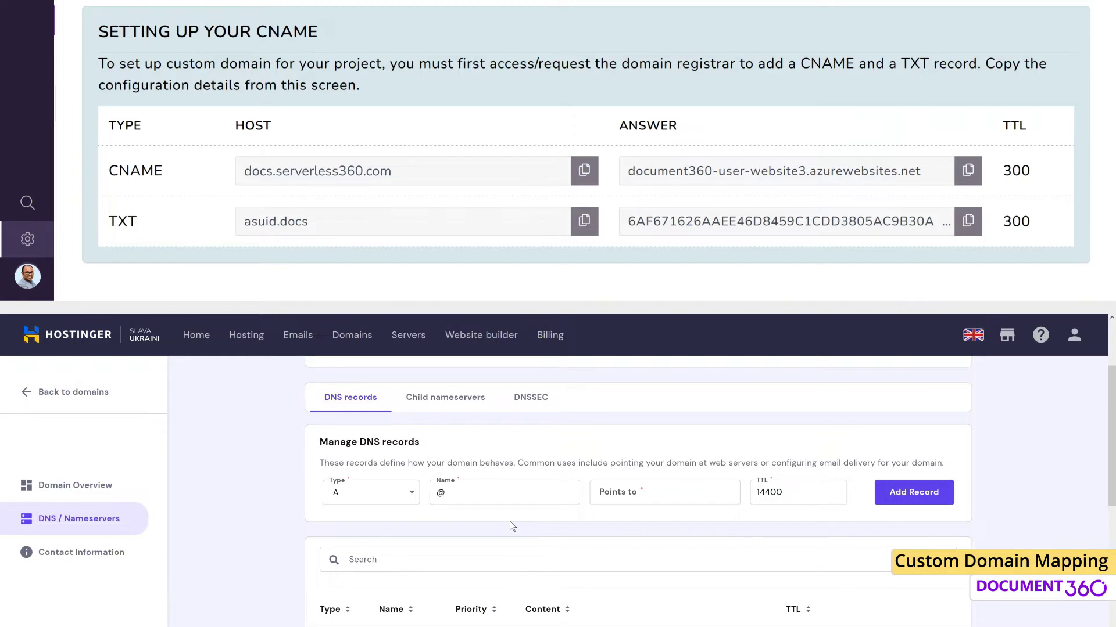
# In Hostinger's DNS management, set the new record's type to CNAME and its name to the copied host docs.serverless360.com.
pyautogui.click(407, 493)
pyautogui.write('C')
pyautogui.click(398, 514)
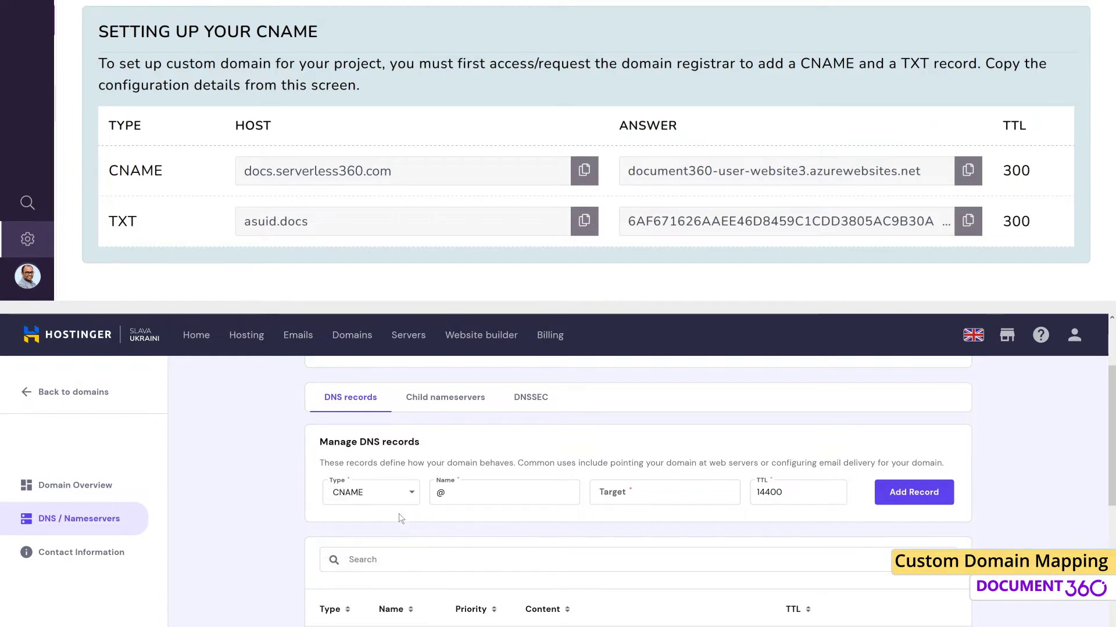
pyautogui.click(591, 184)
pyautogui.doubleClick(441, 493)
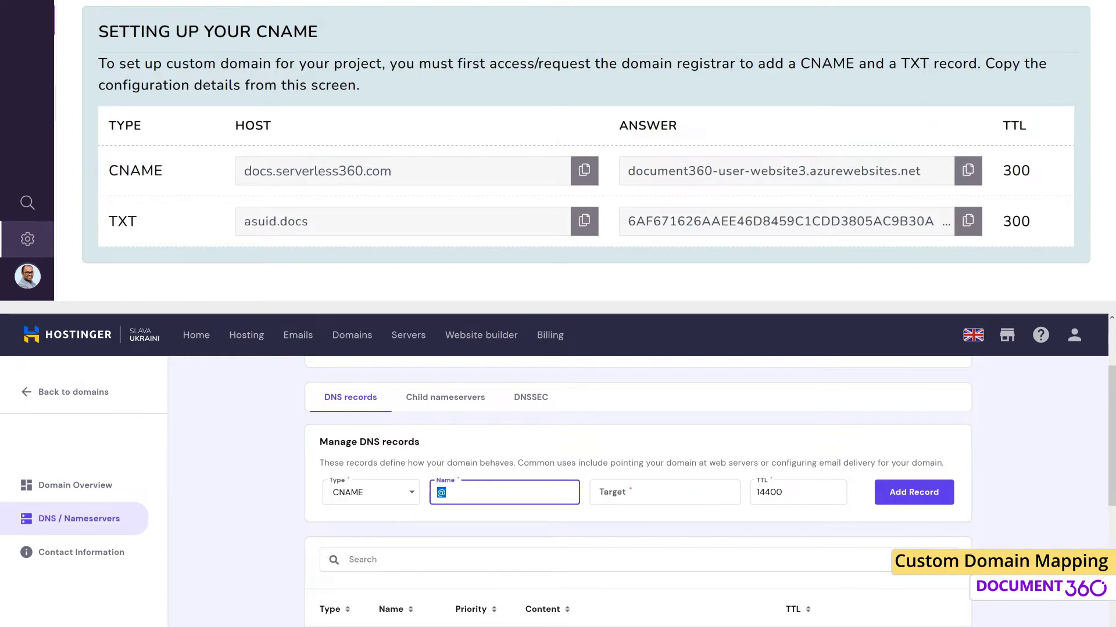
pyautogui.hotkey('ctrl', 'v')
# Copy document360-user-website3.azurewebsites.net into the CNAME record's target, set the TTL to the listed 300, and add the record.
pyautogui.click(968, 170)
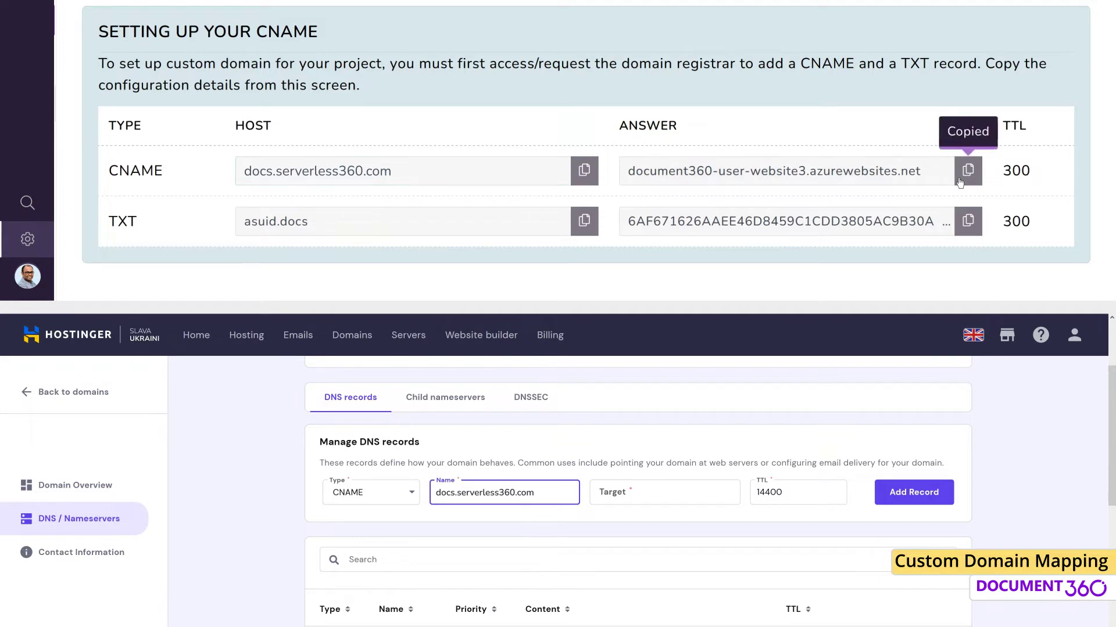
pyautogui.click(664, 493)
pyautogui.hotkey('ctrl', 'v')
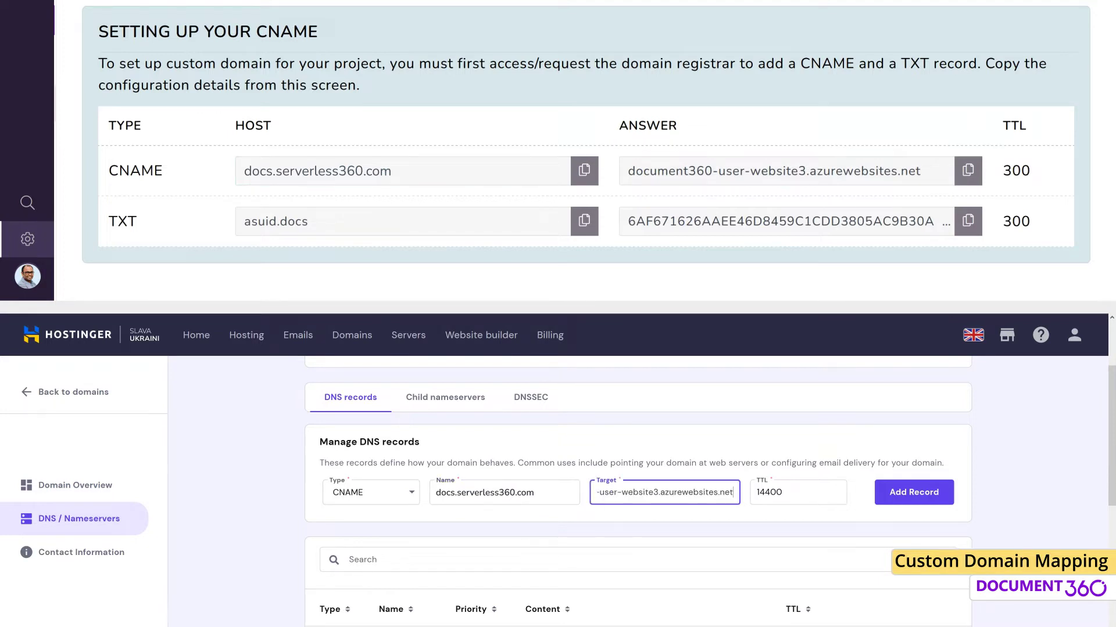
pyautogui.press('Tab')
pyautogui.write('30')
pyautogui.click(877, 503)
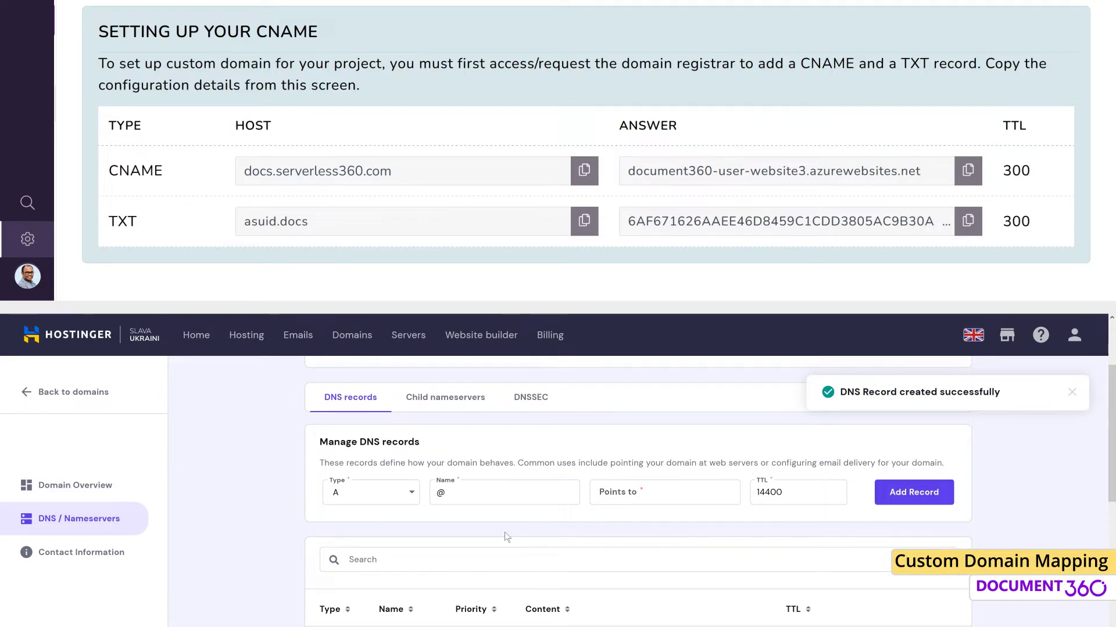
# Set the next DNS record's type to TXT and its name to the copied host asuid.docs.
pyautogui.click(398, 491)
pyautogui.write('T')
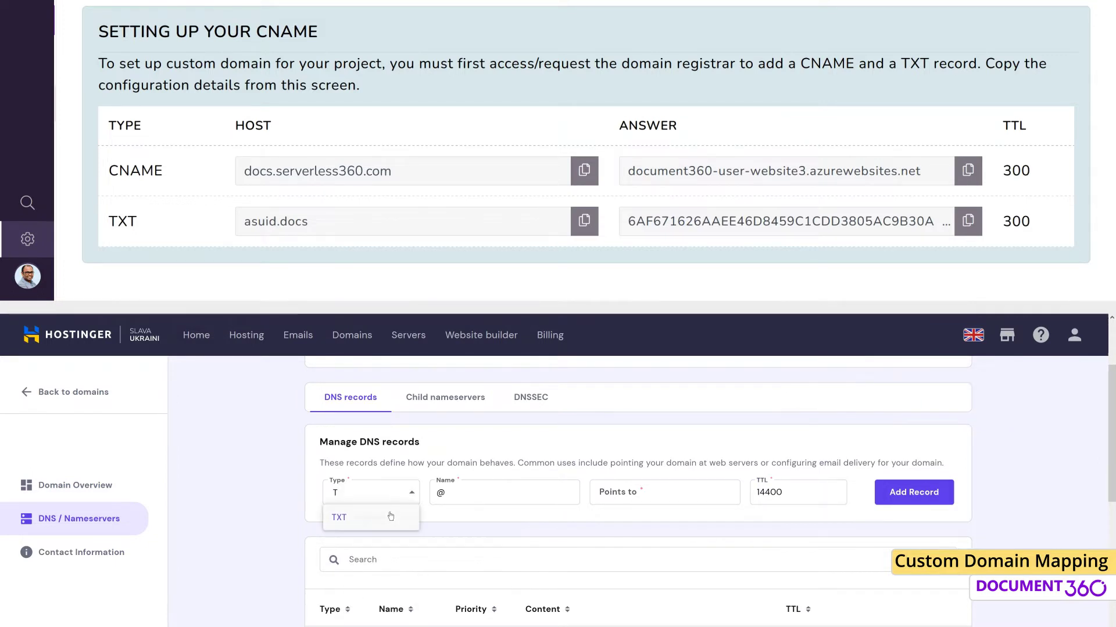
pyautogui.click(412, 522)
pyautogui.click(584, 221)
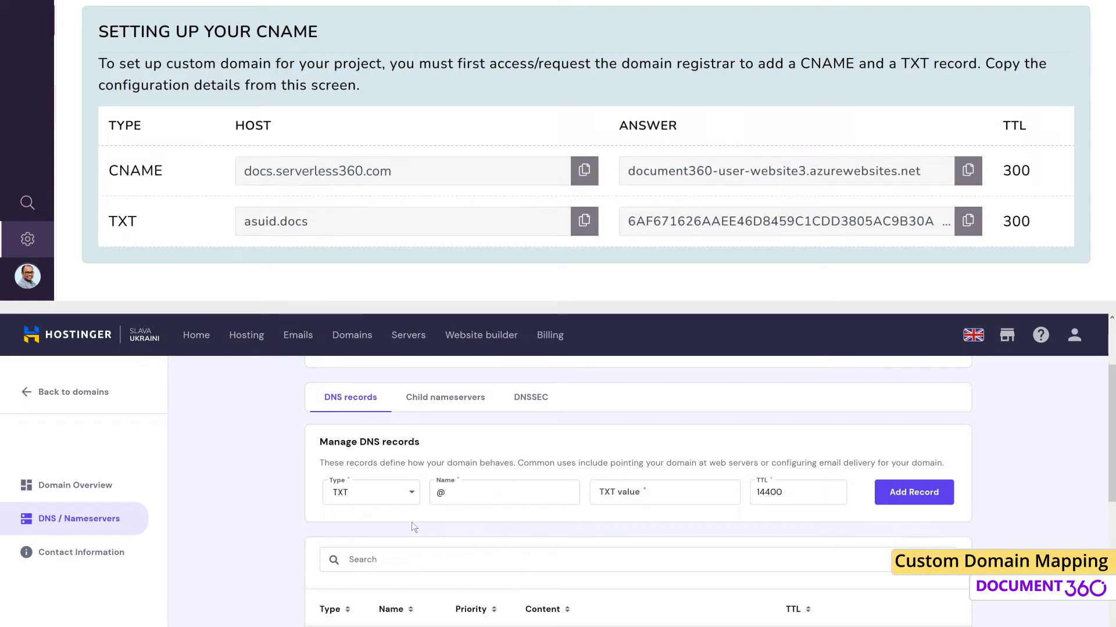
pyautogui.click(504, 492)
pyautogui.hotkey('ctrl', 'a')
pyautogui.hotkey('ctrl', 'v')
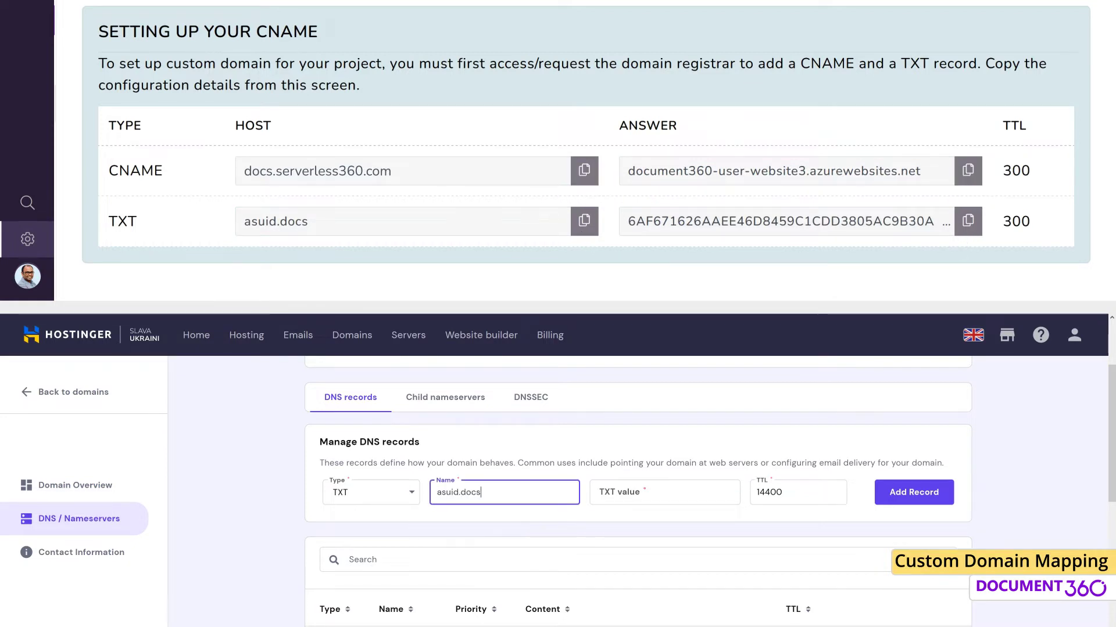
# Paste the domain verification code as the TXT value, set the TTL to 300, and add the record.
pyautogui.press('Tab')
pyautogui.hotkey('ctrl', 'v')
pyautogui.press('Tab')
pyautogui.write('300')
pyautogui.click(905, 508)
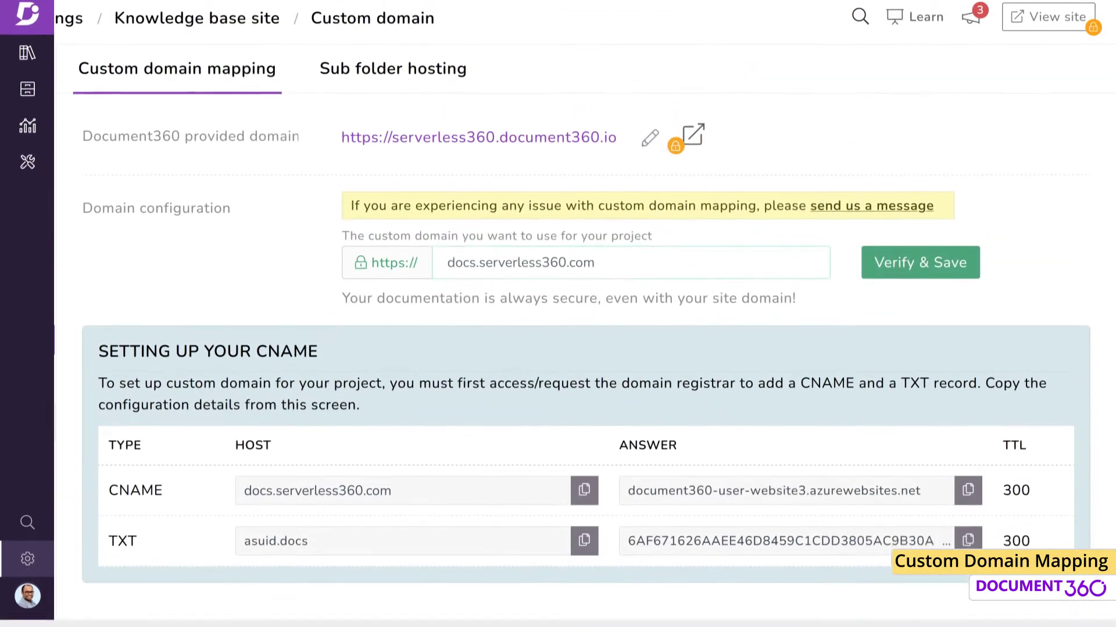
# Back in Document360, verify and save the custom domain, then open the knowledge base site on it.
pyautogui.click(909, 266)
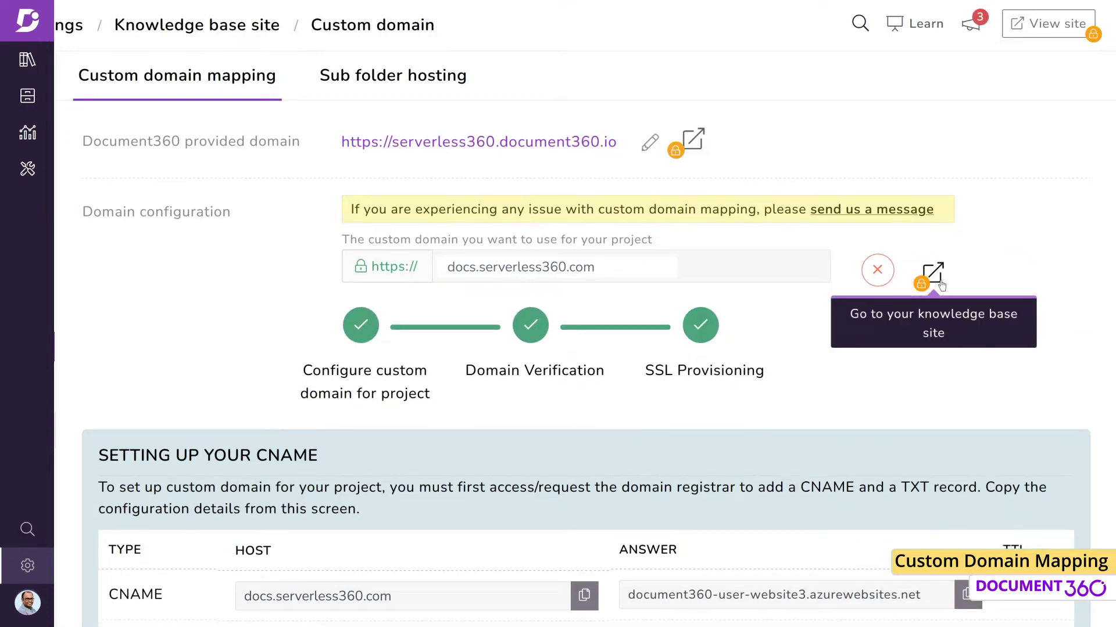
pyautogui.click(940, 284)
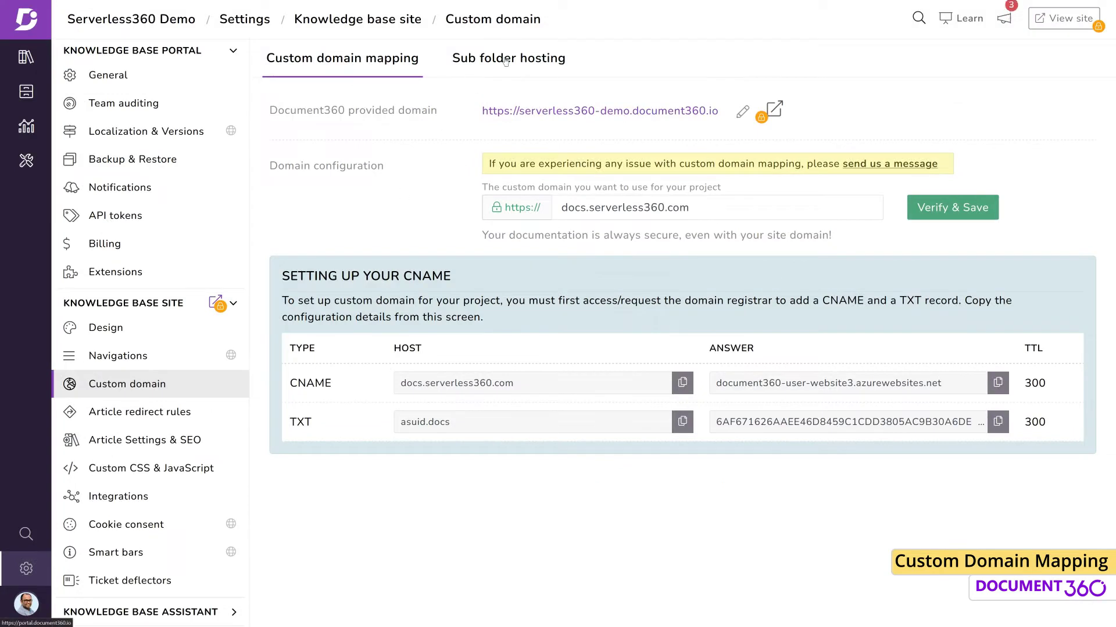
# Open the sub folder hosting settings and read the Nginx server article on configuring subfolder location blocks.
pyautogui.click(505, 61)
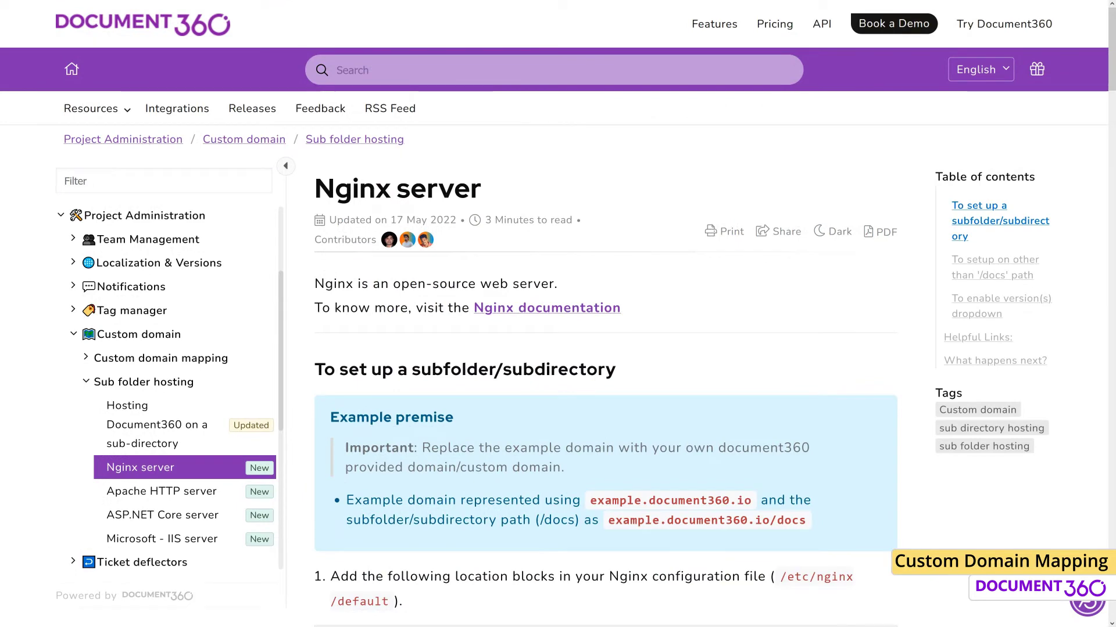
pyautogui.scroll(-1, 558, 314)
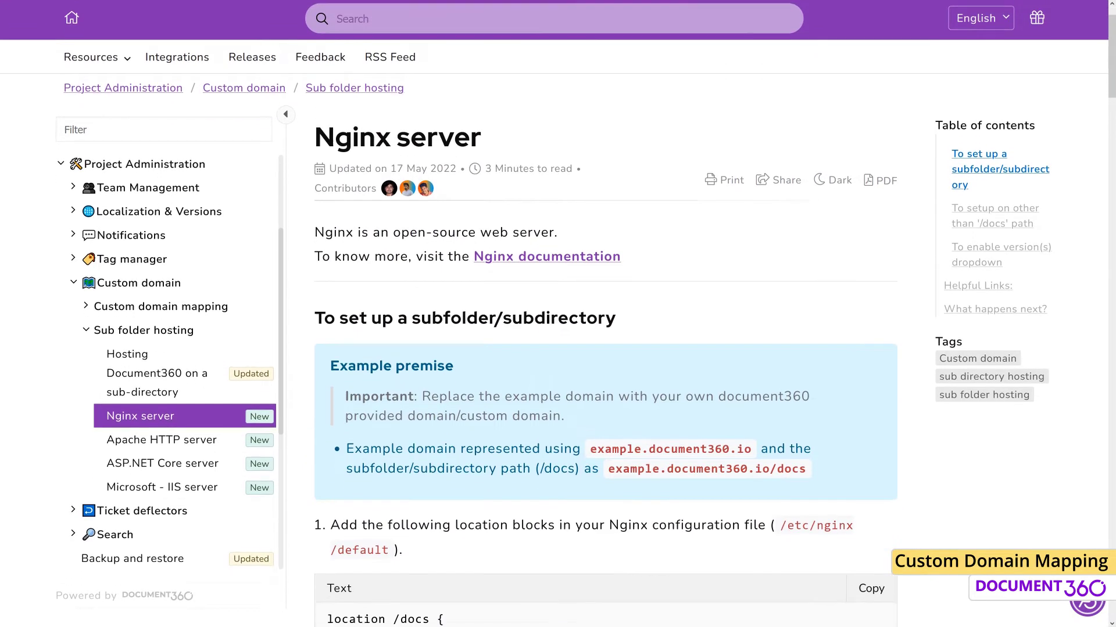
pyautogui.scroll(-4, 558, 314)
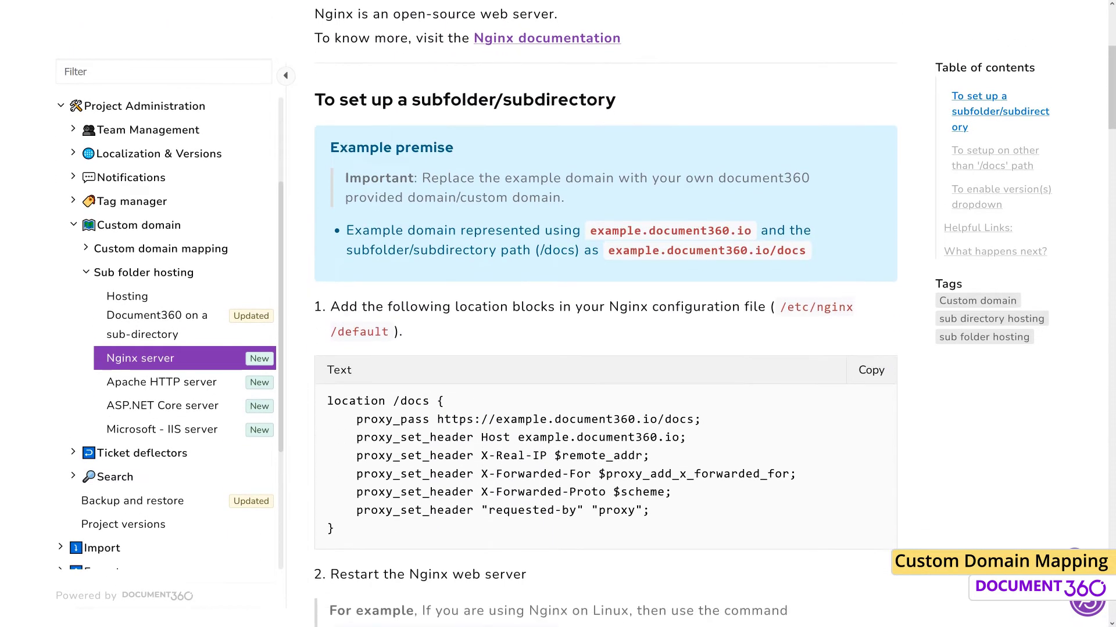
pyautogui.scroll(-6, 557, 314)
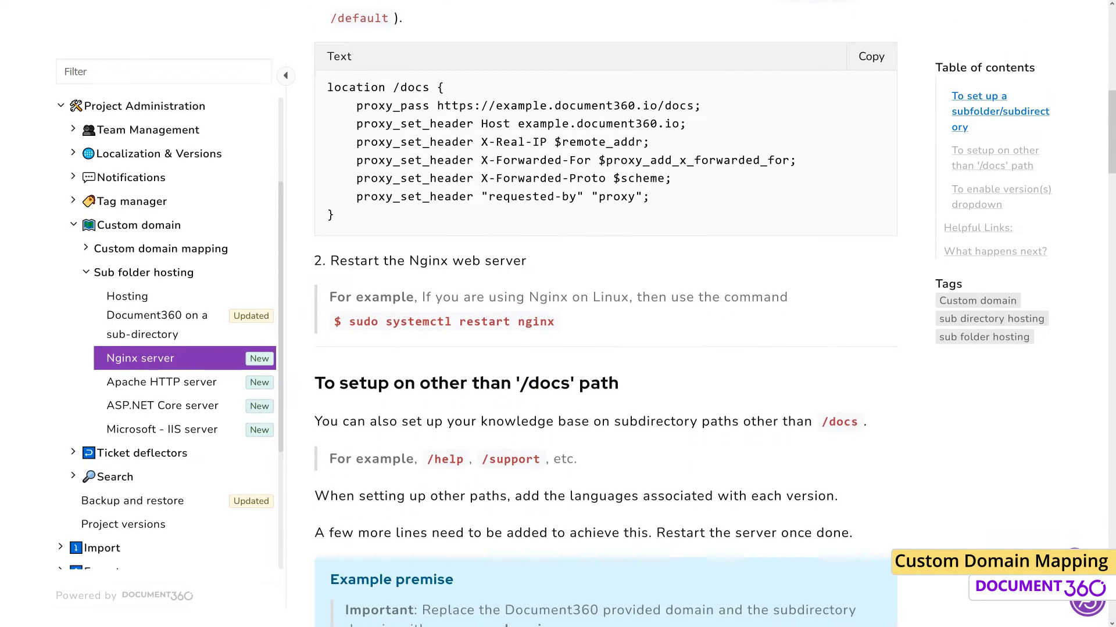
pyautogui.scroll(-8, 557, 314)
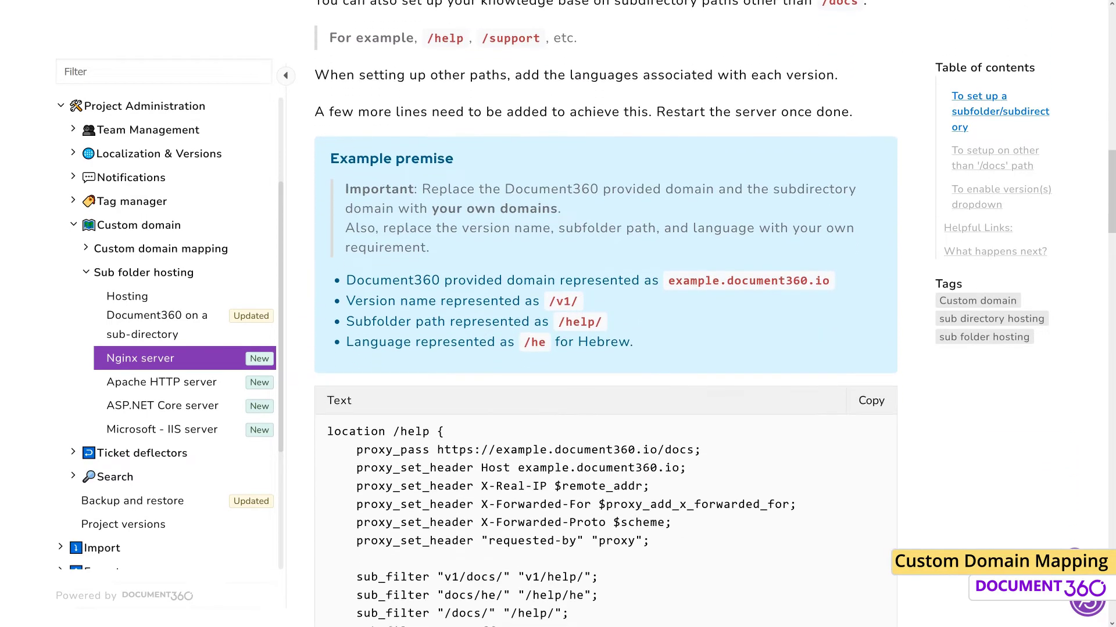
pyautogui.scroll(-8, 604, 313)
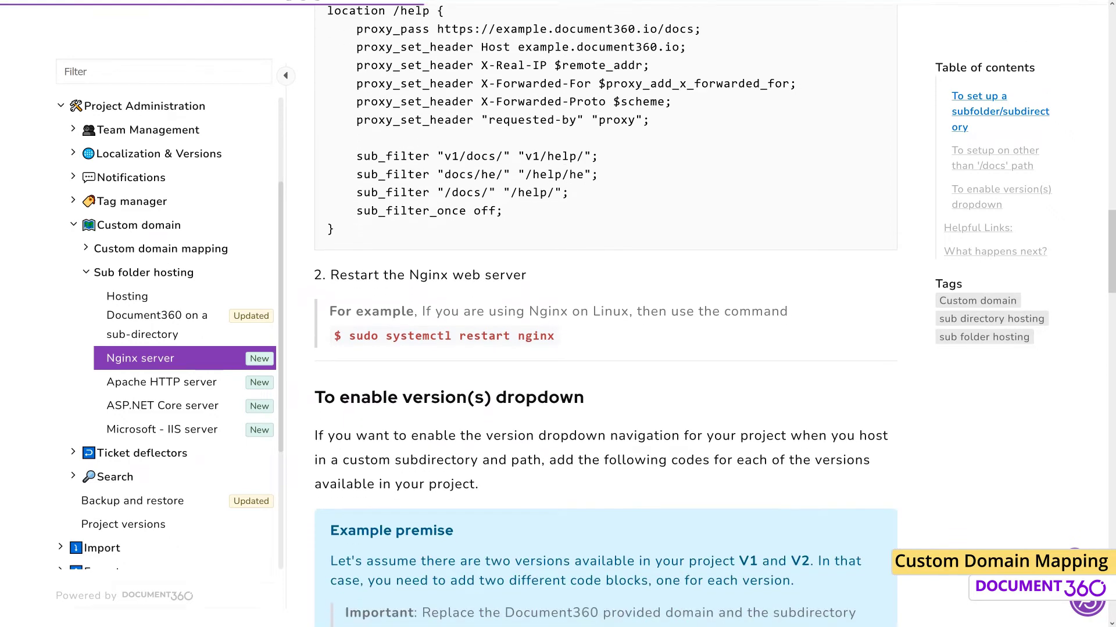
pyautogui.scroll(-8, 604, 313)
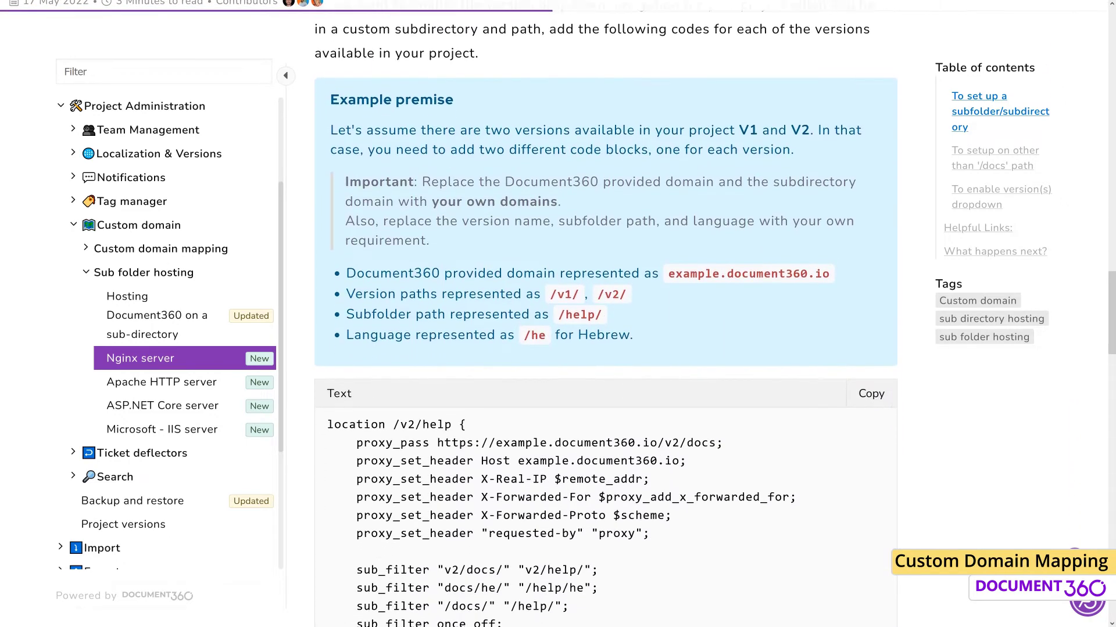
pyautogui.scroll(-8, 604, 314)
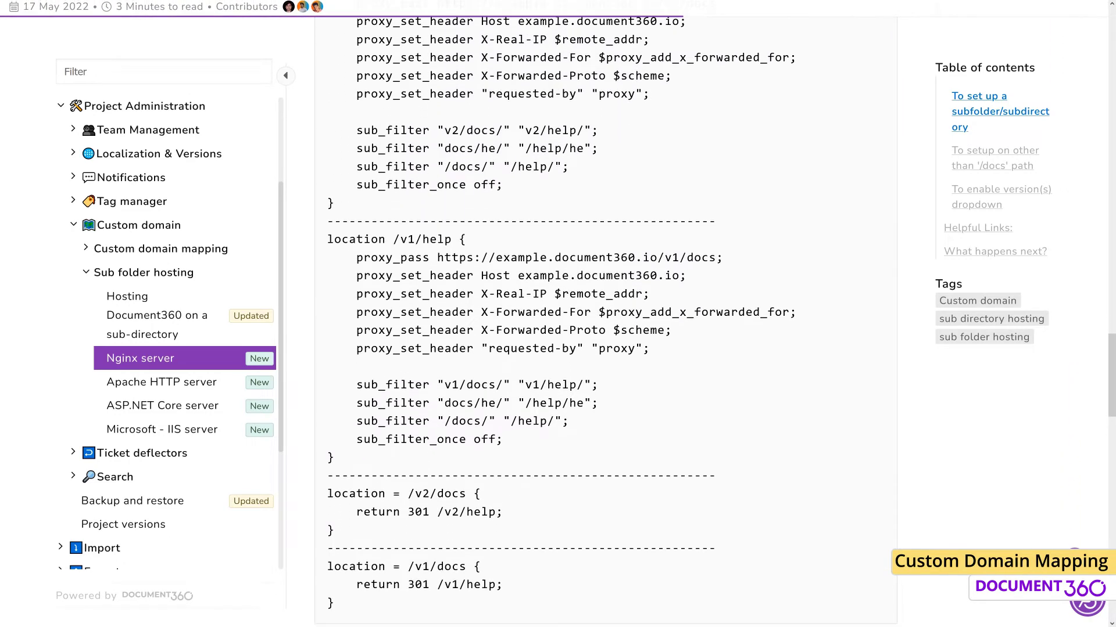
pyautogui.scroll(-8, 605, 314)
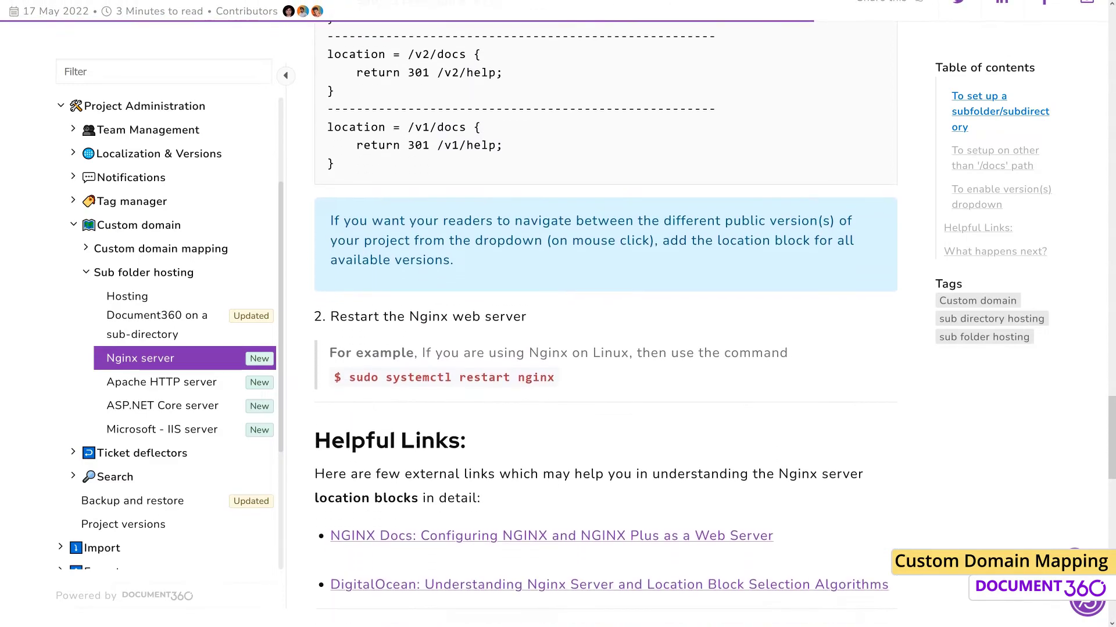
pyautogui.scroll(-3, 604, 314)
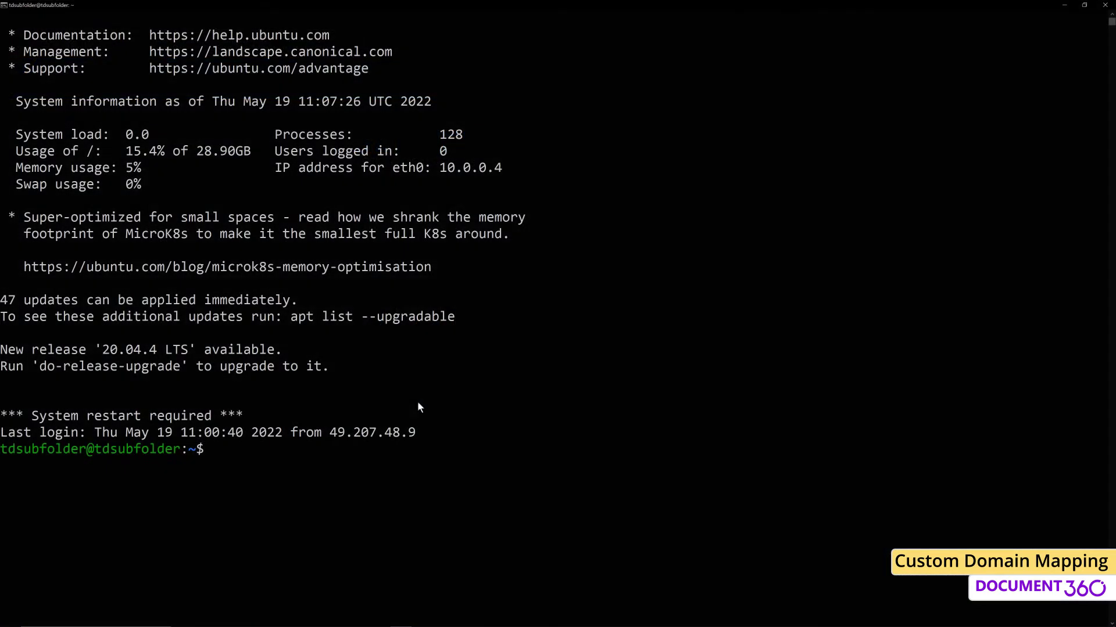
# In the server terminal, open /etc/nginx/sites-available/default with sudo nano and review its location blocks for the /help path.
pyautogui.write('sudo nano /et')
pyautogui.write('c/nginx/sites-available/default')
pyautogui.press('Return')
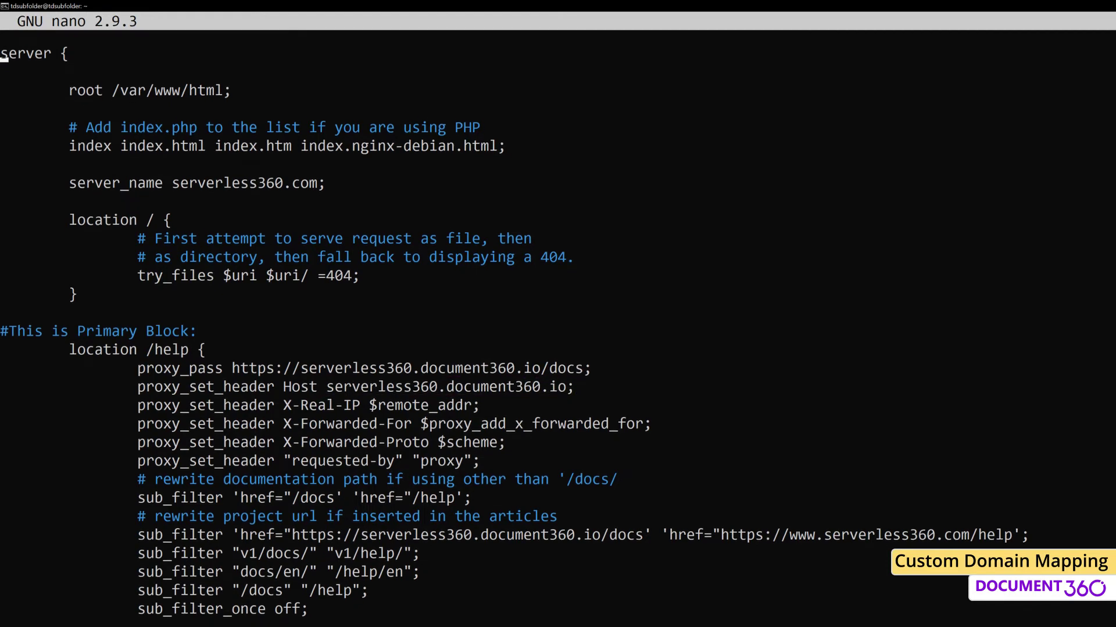
pyautogui.scroll(-4, 558, 323)
pyautogui.scroll(-9, 558, 323)
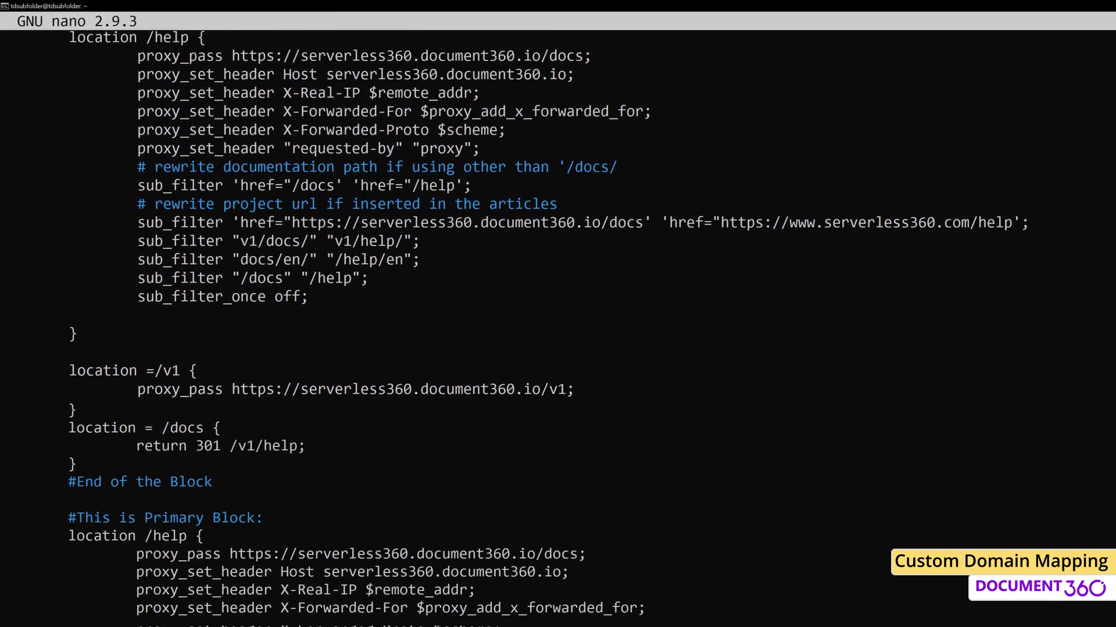
pyautogui.scroll(-10, 558, 323)
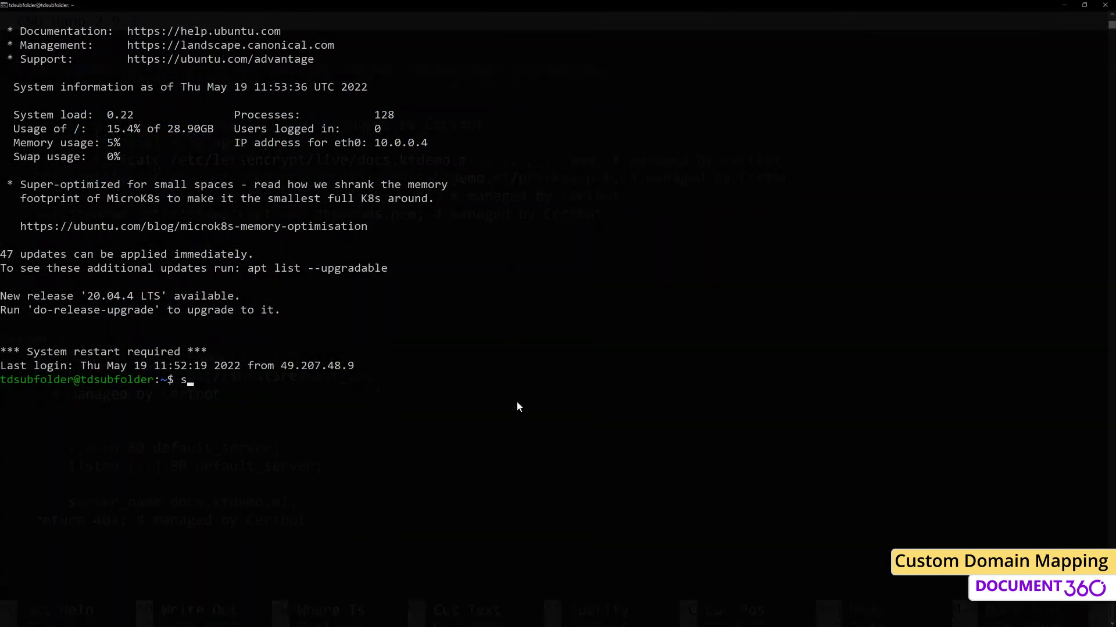
# Restart the web server with the command sudo systemctl restart nginx.
pyautogui.write('sudo systemctl restart nginx')
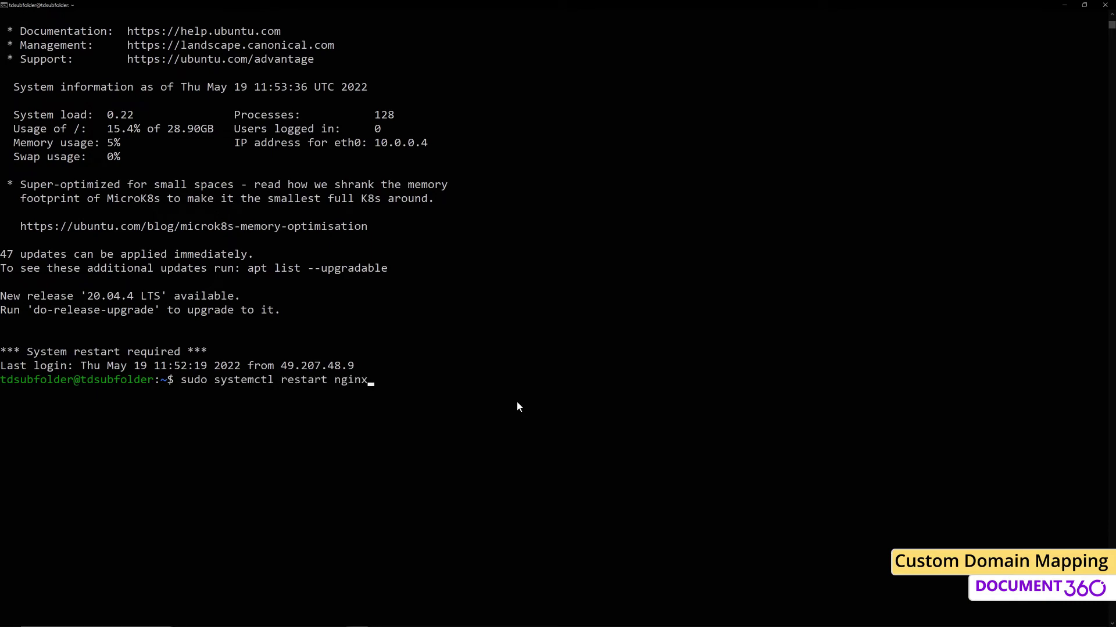
pyautogui.press('Return')
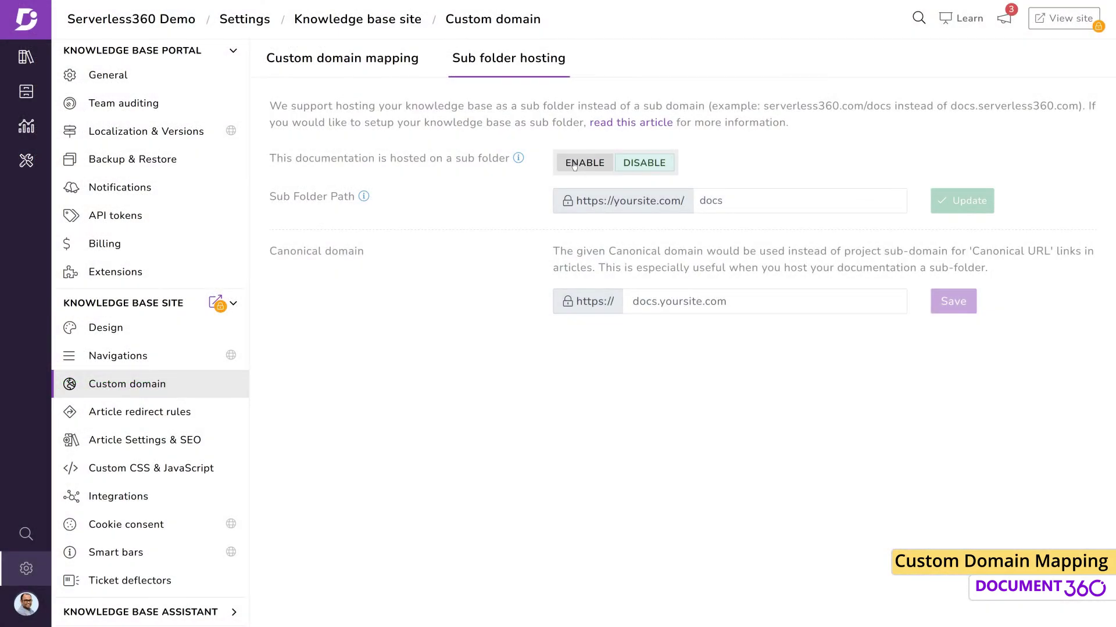
# In Document360, enable sub folder hosting for the documentation and update the sub folder path to help.
pyautogui.click(576, 164)
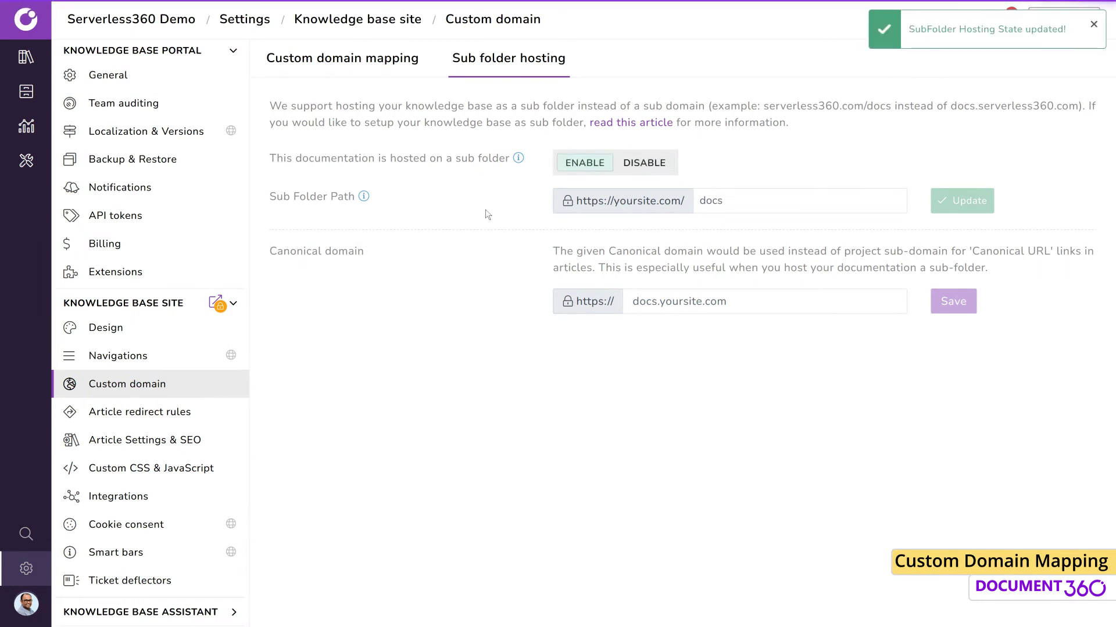
pyautogui.press('BackSpace')
pyautogui.press('BackSpace')
pyautogui.press('BackSpace')
pyautogui.press('BackSpace')
pyautogui.write('help')
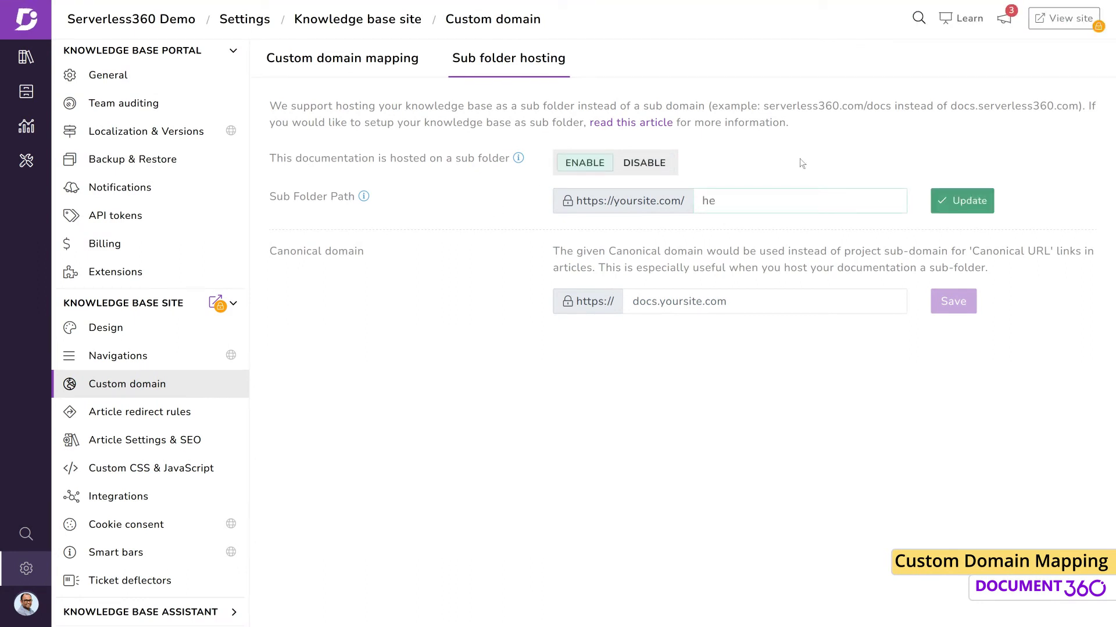
pyautogui.click(957, 204)
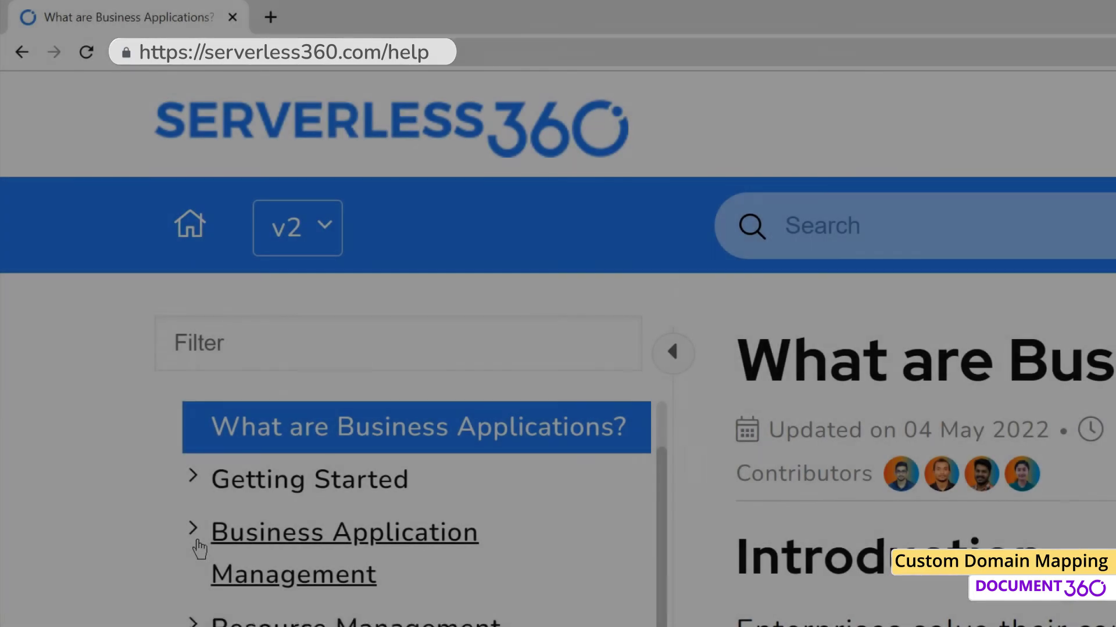
# Check the site at serverless360.com/help by browsing the Business Application Insights and Supported Azure Resources articles.
pyautogui.click(197, 543)
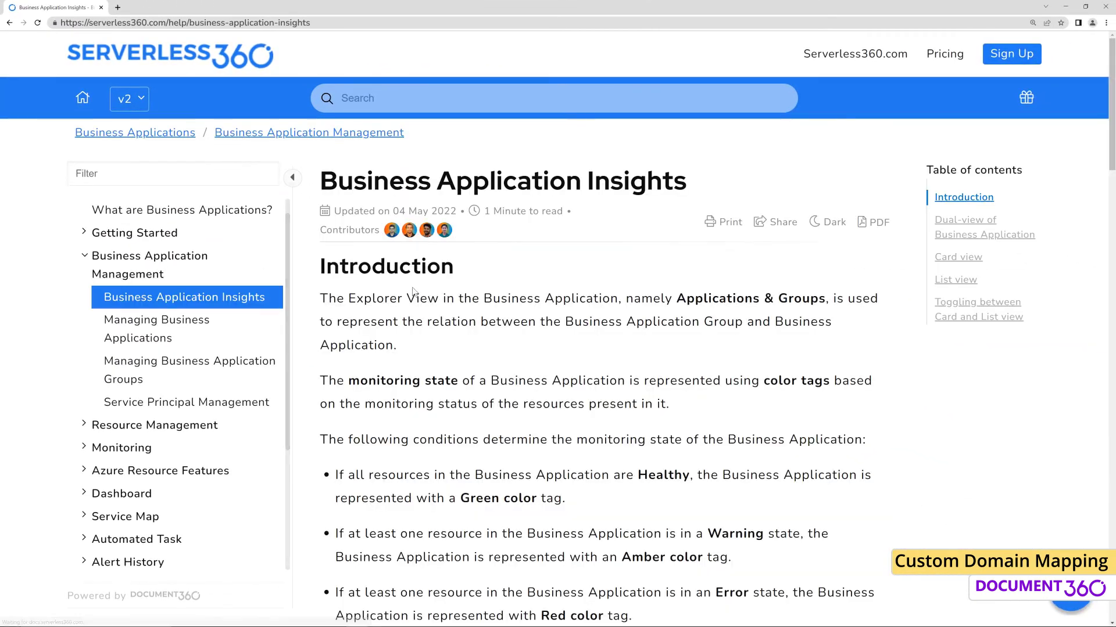
pyautogui.moveTo(1110, 145); pyautogui.dragTo(1108, 262)
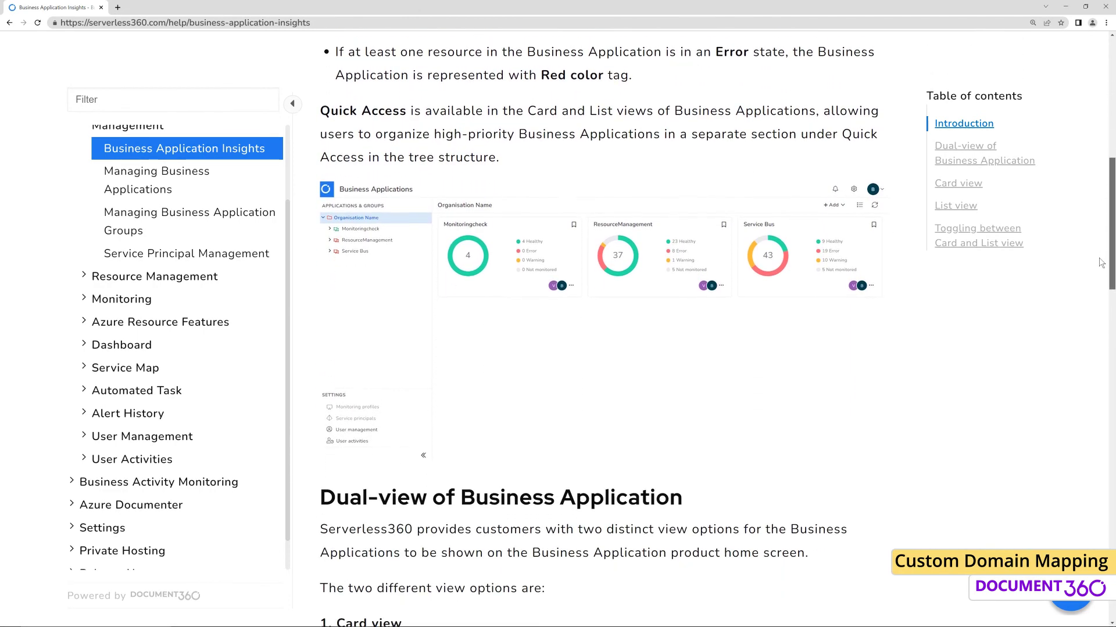
pyautogui.click(109, 277)
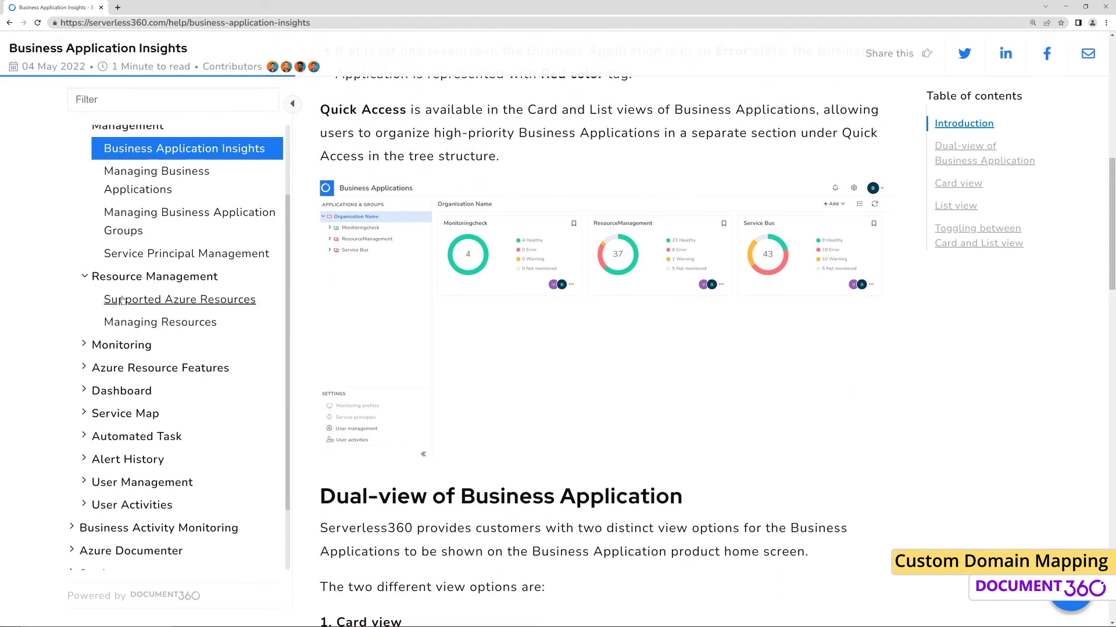
pyautogui.click(180, 297)
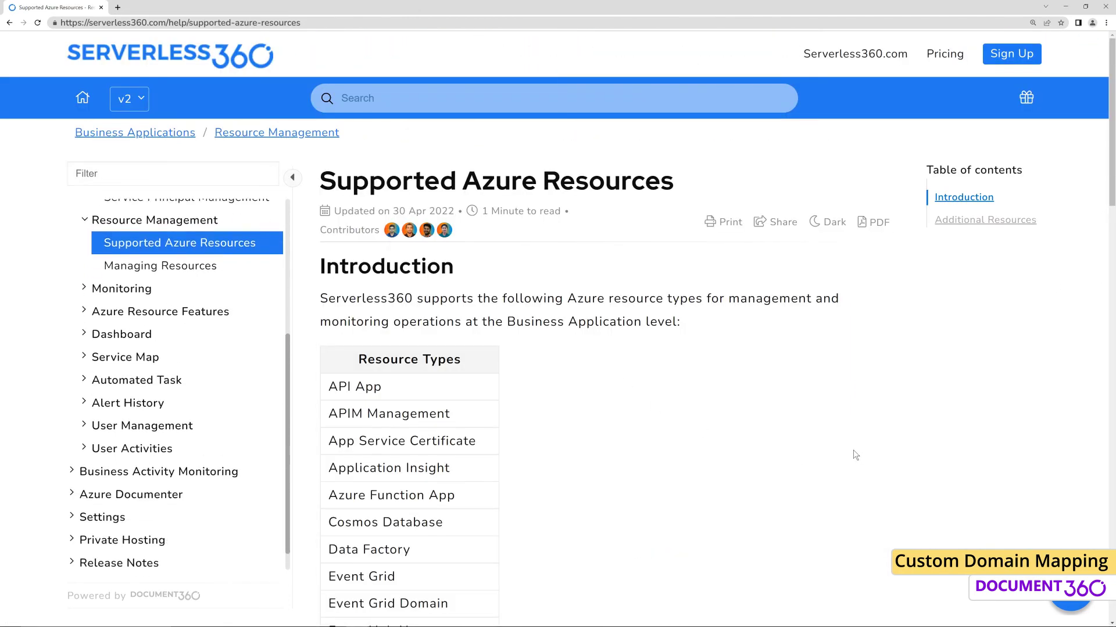